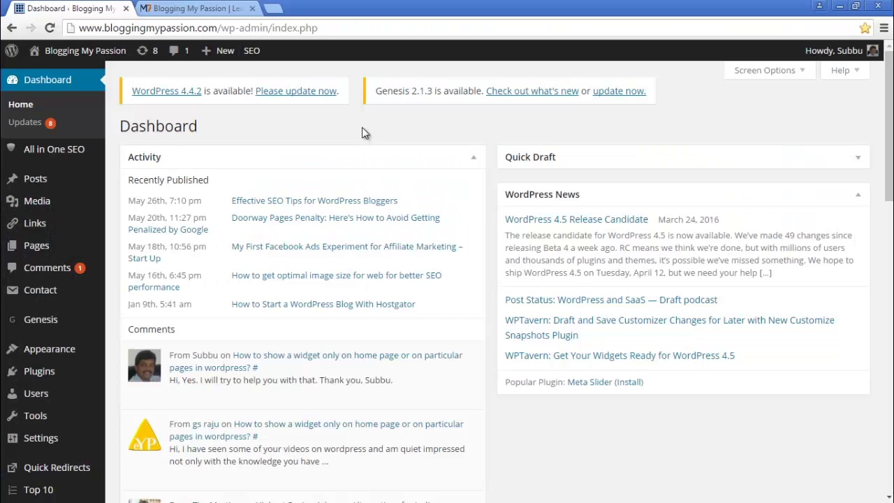
# Start a blank new post from Posts > Add New and scroll down to the Featured Image box.
pyautogui.moveTo(21, 183)
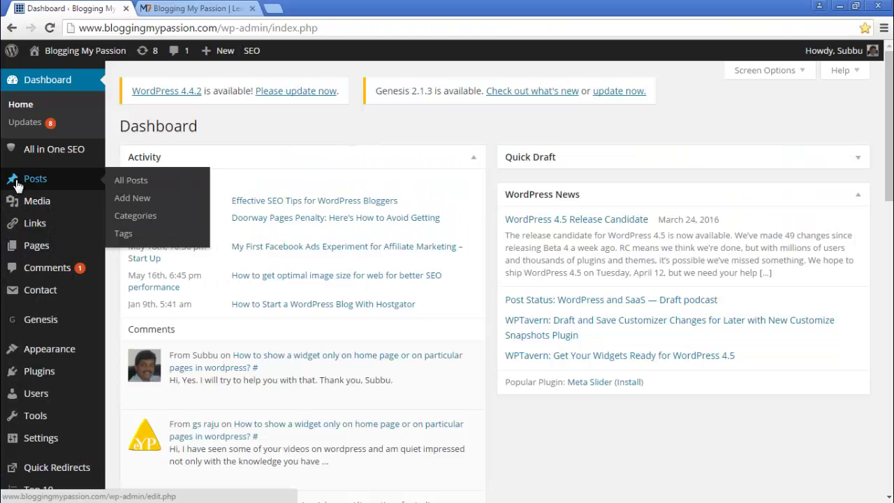
pyautogui.click(136, 201)
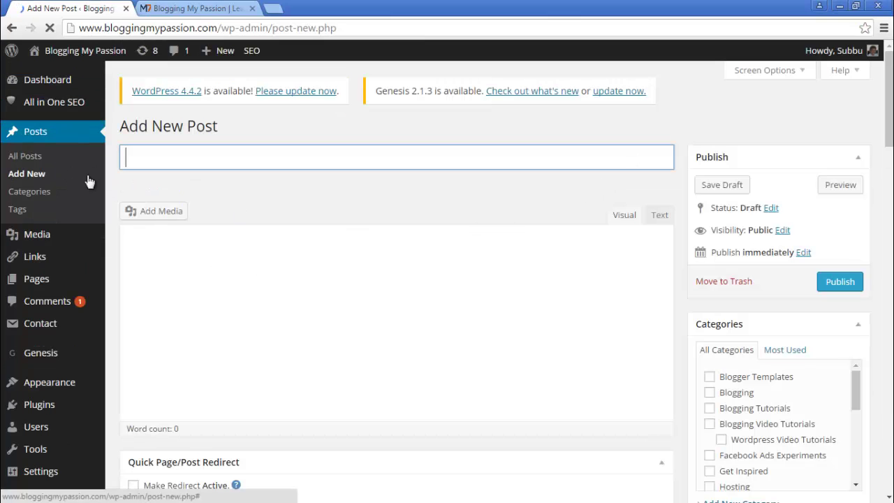
pyautogui.scroll(-2, 891, 349)
pyautogui.scroll(-2, 890, 349)
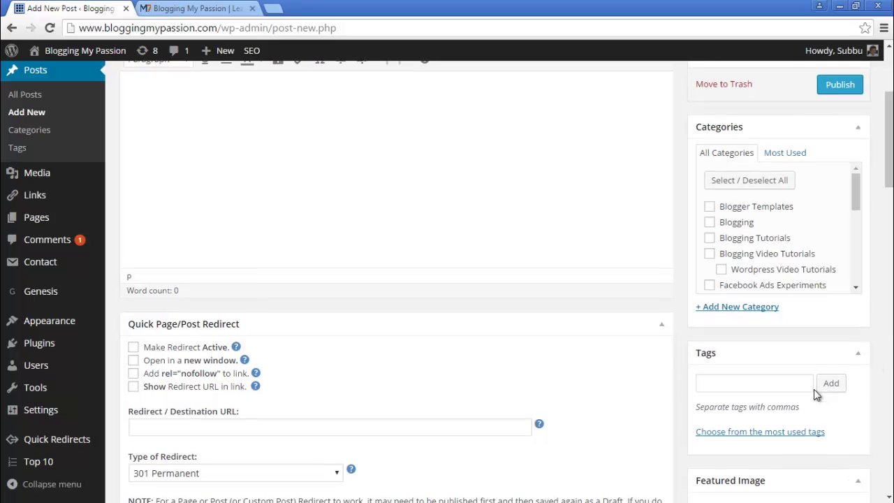
pyautogui.scroll(-3, 818, 393)
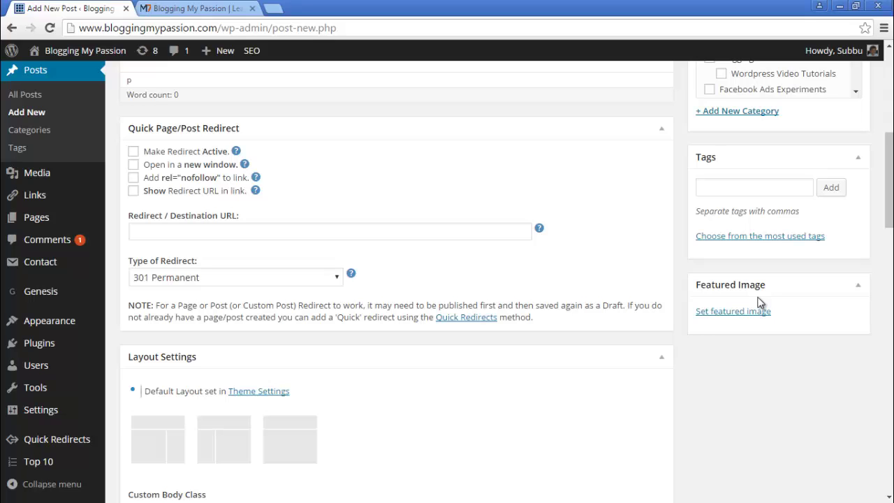
pyautogui.moveTo(44, 344)
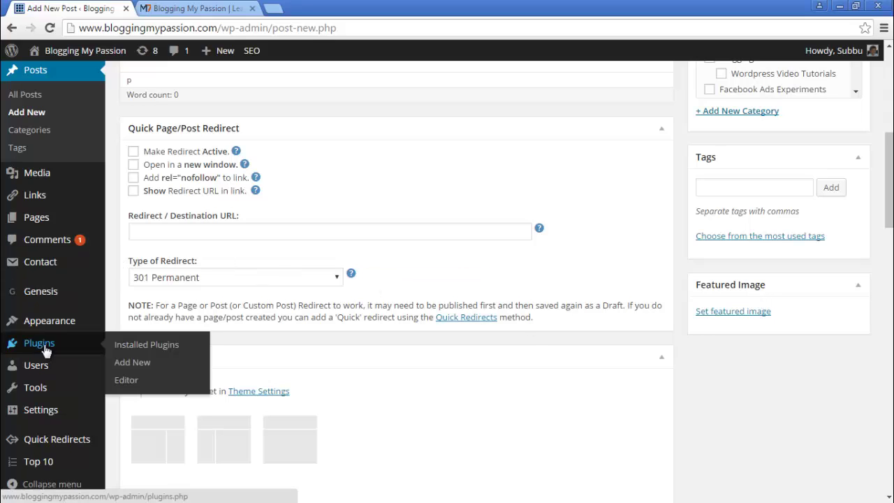
# Search plugins for 'FPW category thumbnails', install it and activate the plugin.
pyautogui.click(139, 363)
pyautogui.click(722, 172)
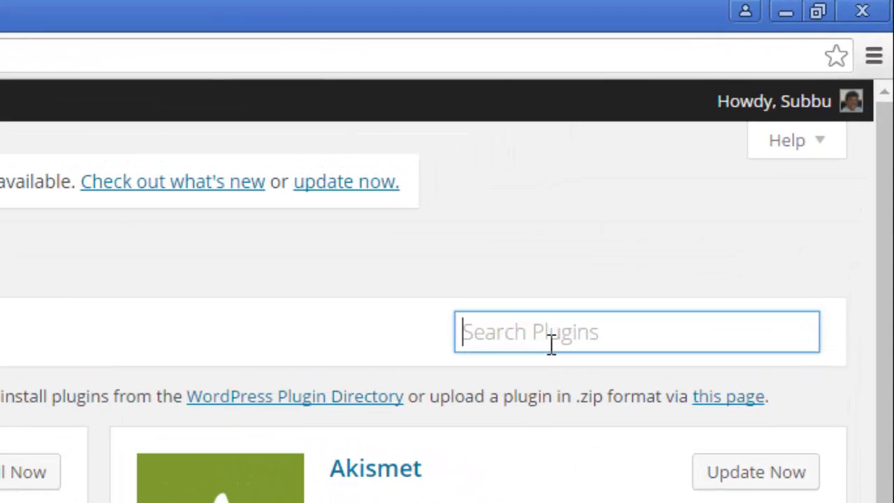
pyautogui.write('FPW category thumbnails')
pyautogui.press('Return')
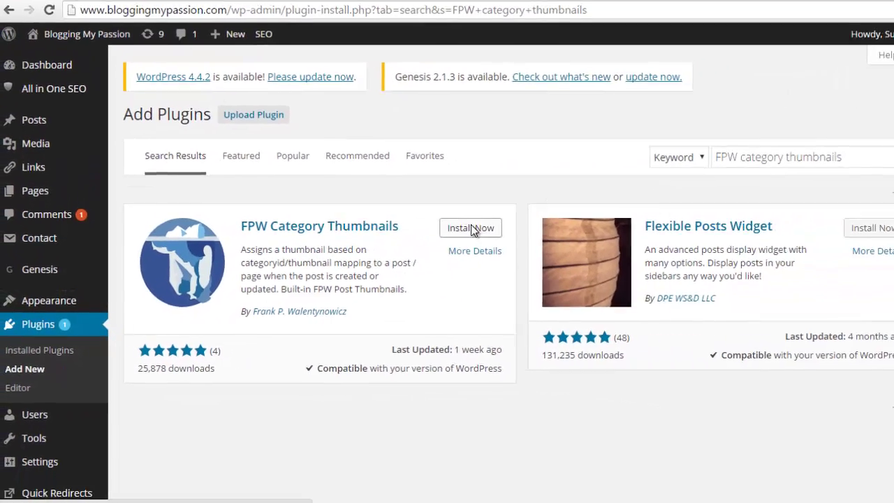
pyautogui.click(688, 183)
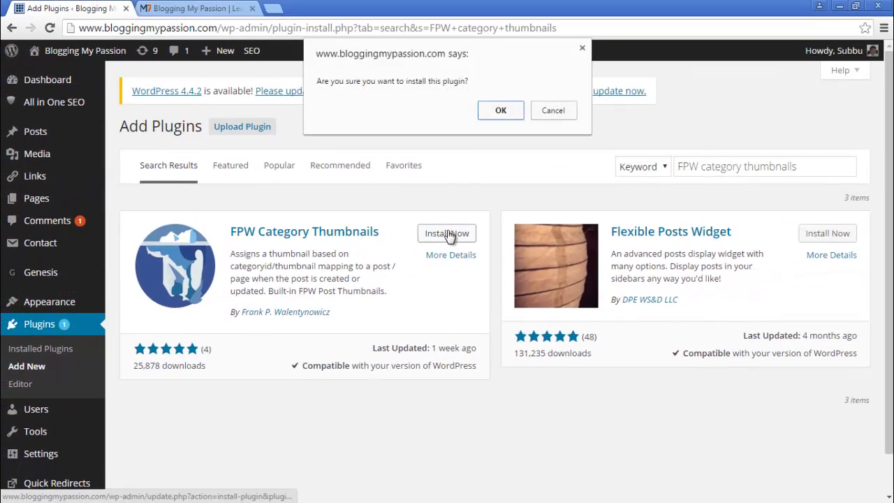
pyautogui.click(502, 111)
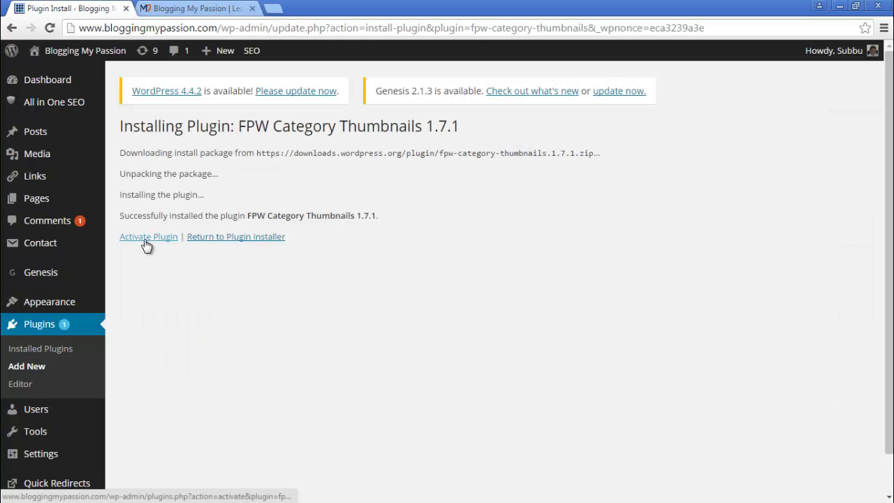
pyautogui.click(146, 239)
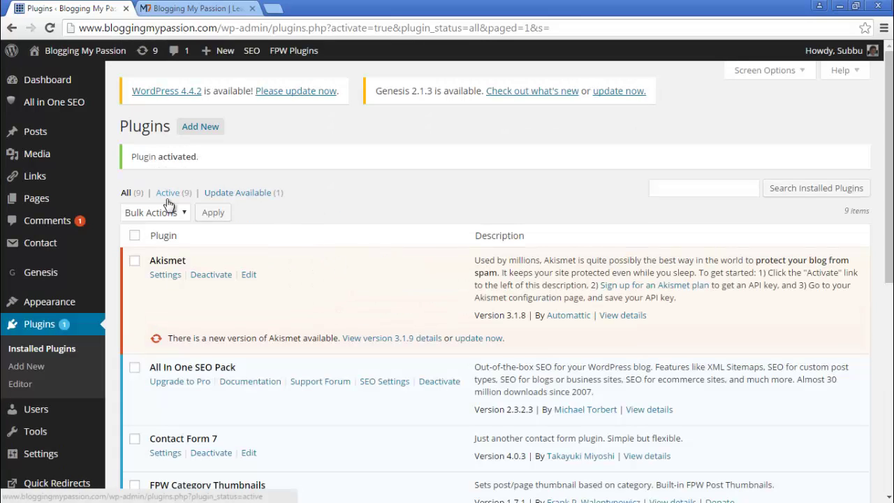
# Filter to Active plugins and open FPW Category Thumbnails Settings, showing every category's ID and Image ID 0.
pyautogui.click(168, 194)
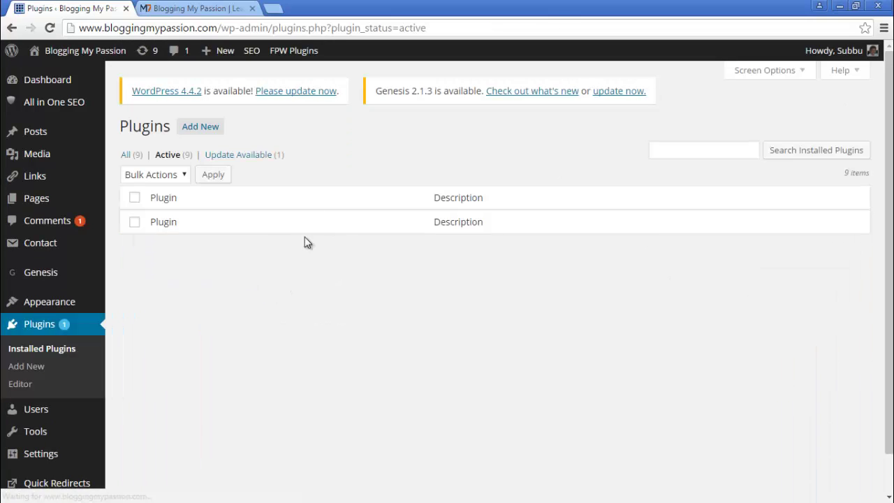
pyautogui.scroll(-1, 290, 272)
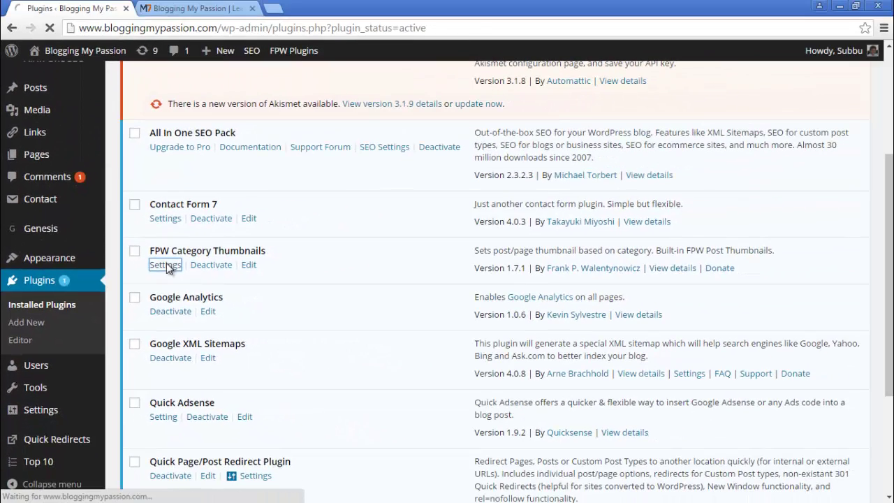
pyautogui.click(338, 243)
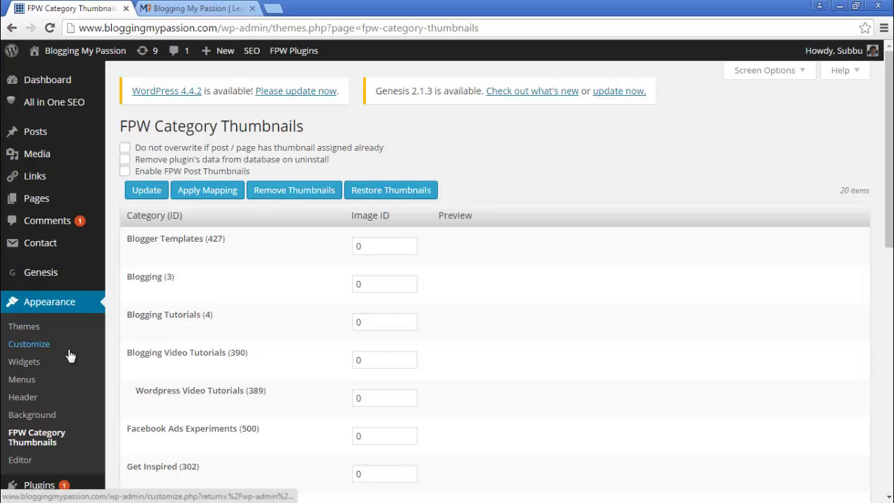
pyautogui.scroll(-1, 60, 360)
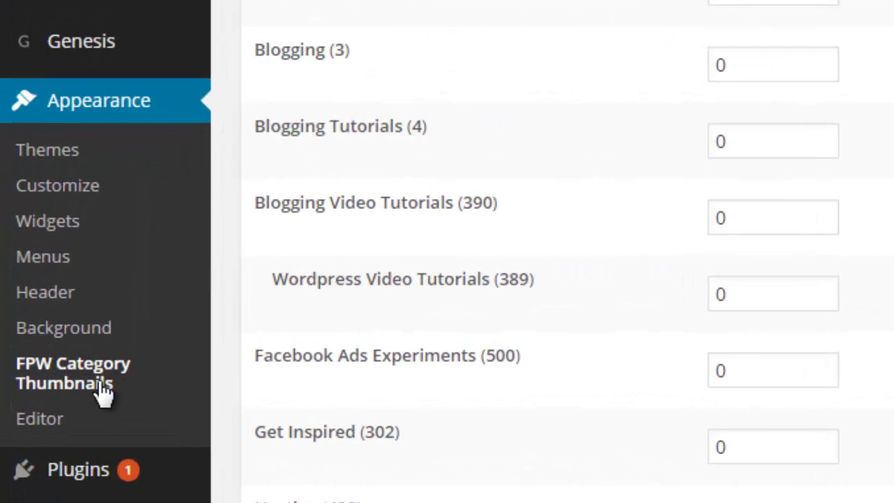
pyautogui.scroll(-1, 101, 405)
pyautogui.moveTo(93, 476)
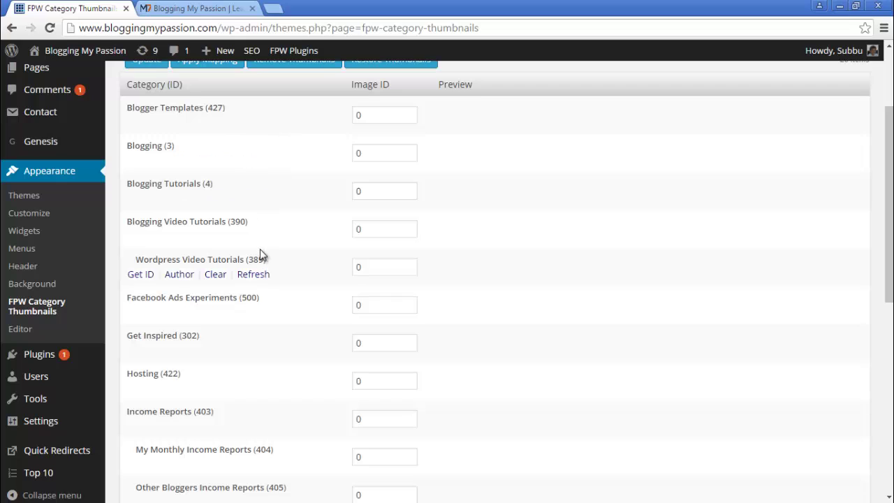
pyautogui.scroll(3, 273, 209)
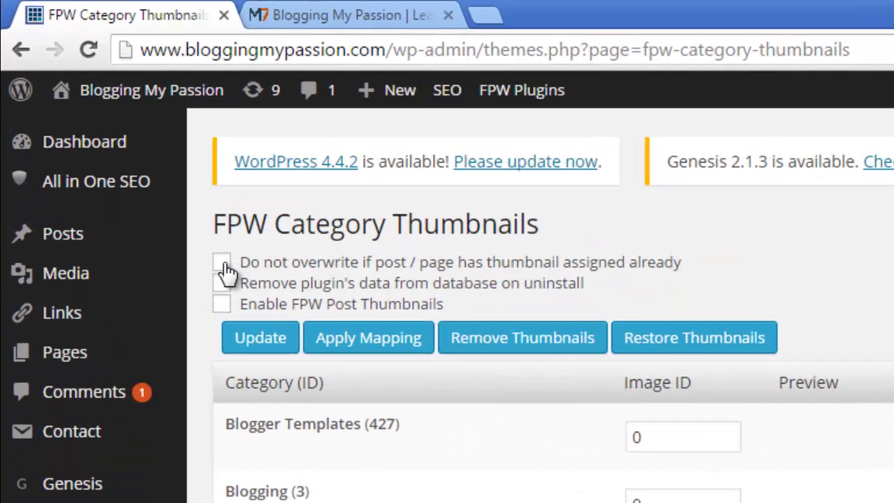
# Enable 'Do not overwrite if post / page has thumbnail assigned already' and 'Remove plugin's data from database on uninstall'.
pyautogui.click(223, 263)
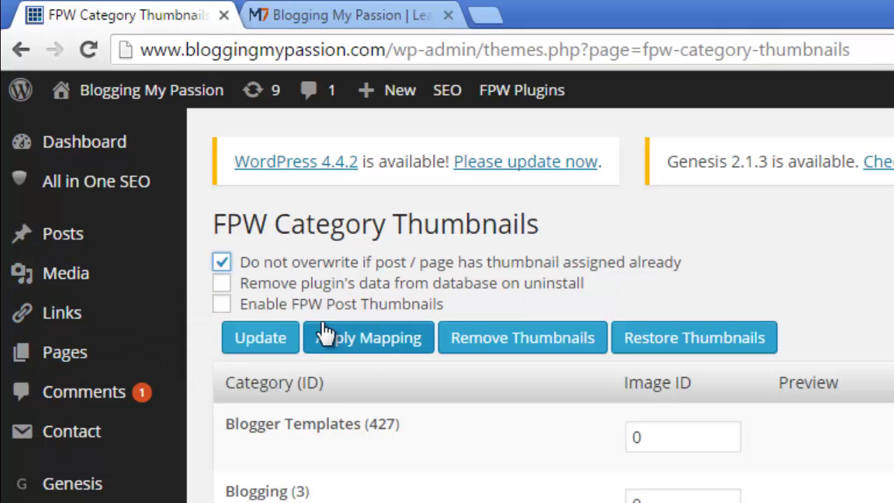
pyautogui.click(223, 284)
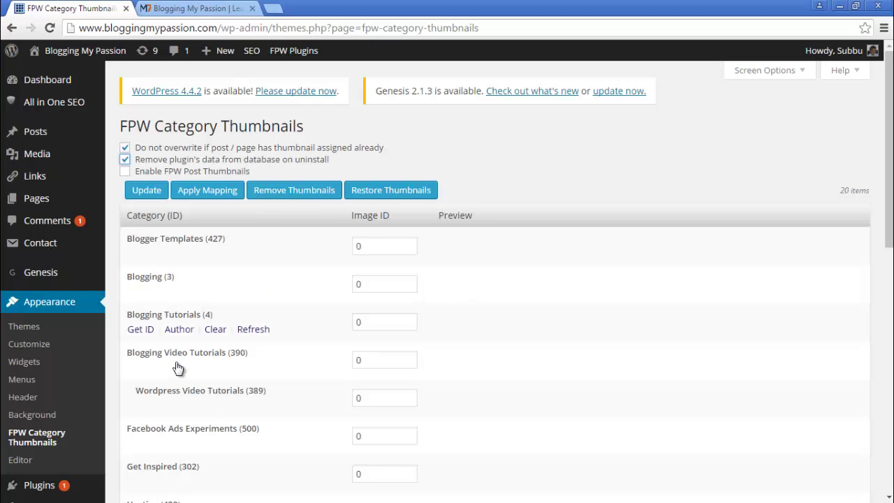
pyautogui.moveTo(144, 300)
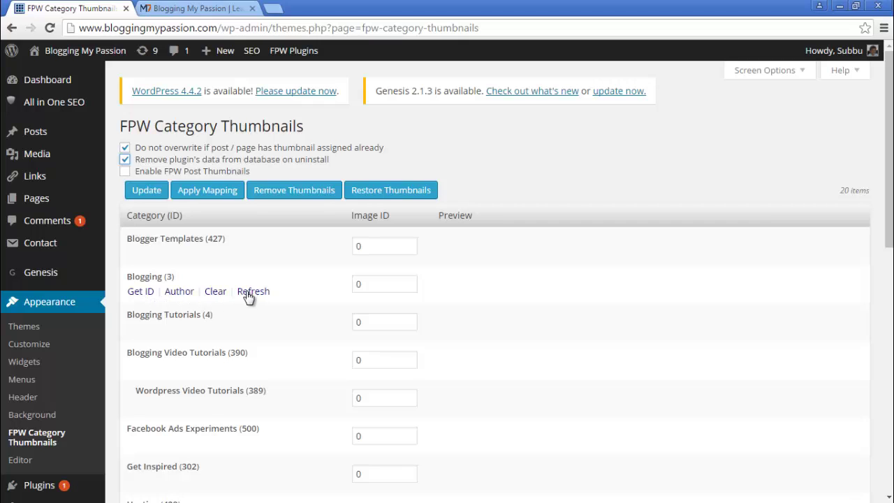
# Pick the Domain Authority image from the Media Library as Blogging's thumbnail, giving Image ID 1707.
pyautogui.click(142, 293)
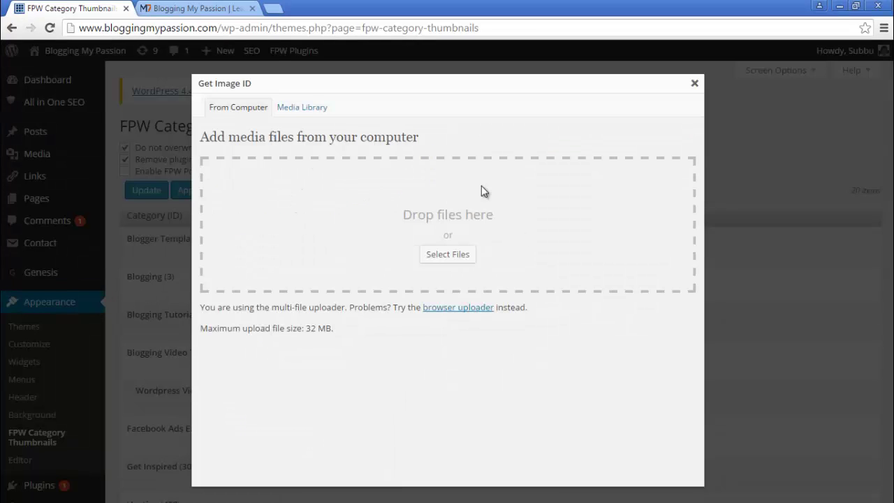
pyautogui.click(304, 109)
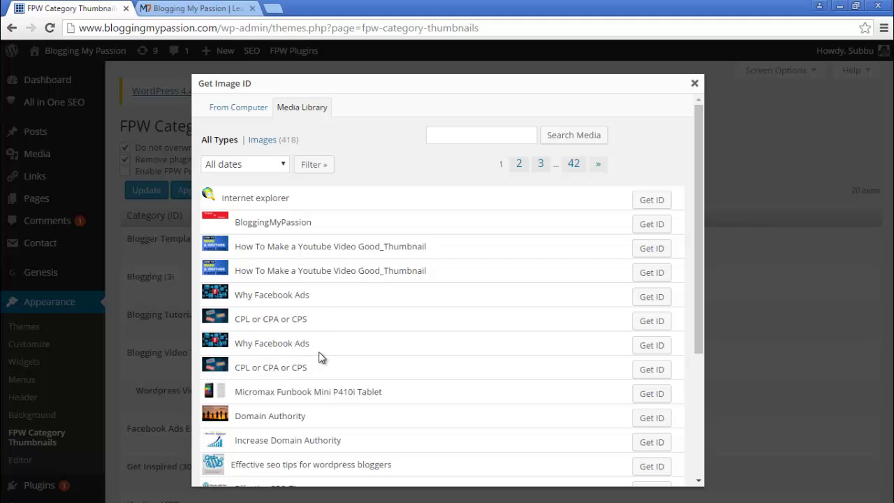
pyautogui.scroll(-1, 321, 357)
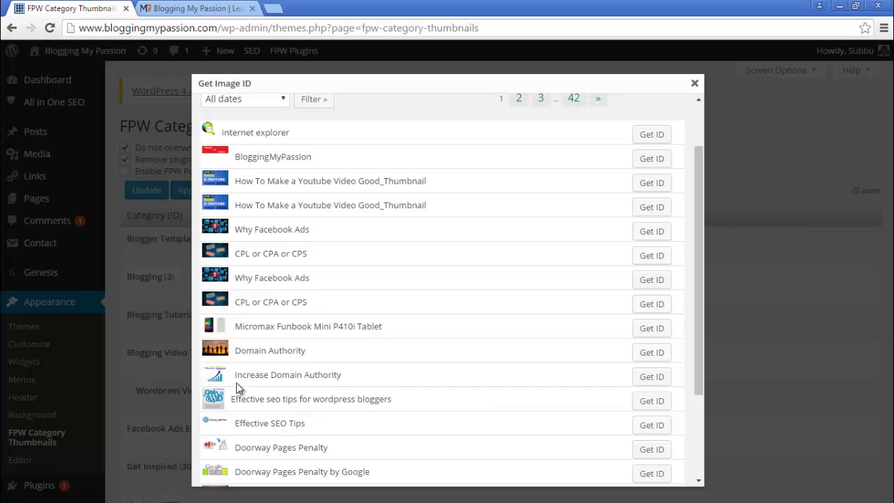
pyautogui.scroll(-1, 384, 324)
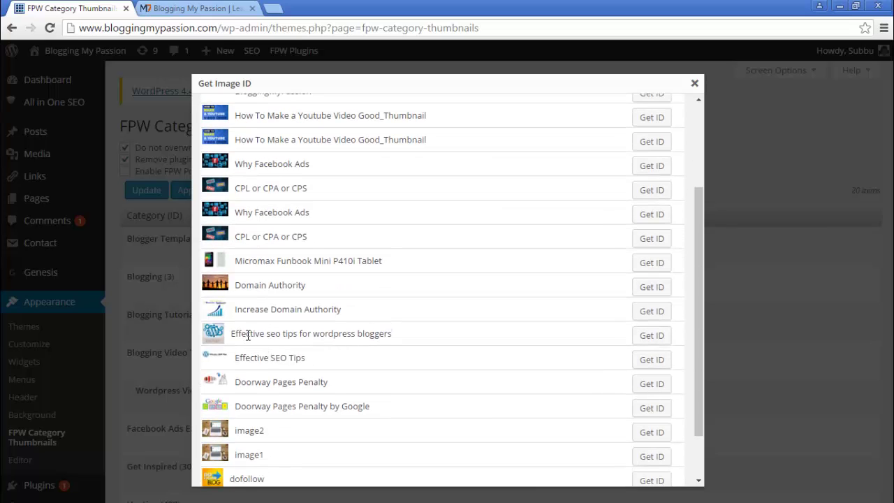
pyautogui.scroll(-1, 375, 318)
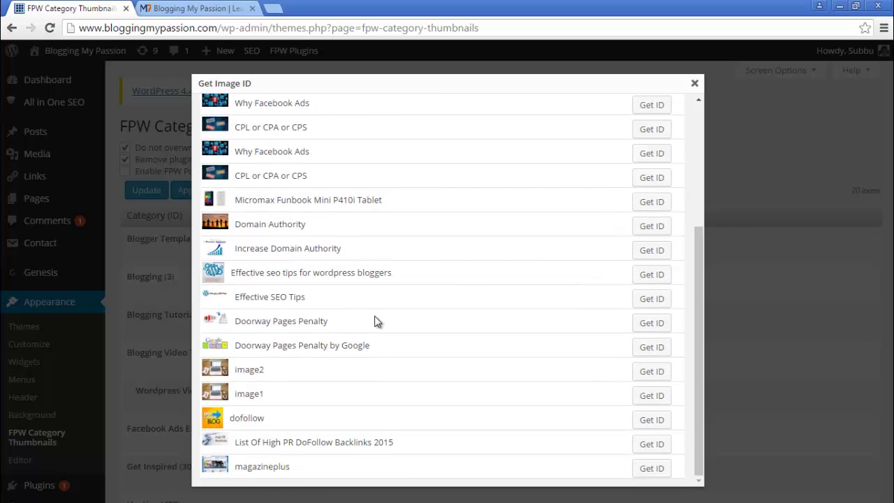
pyautogui.scroll(1, 375, 321)
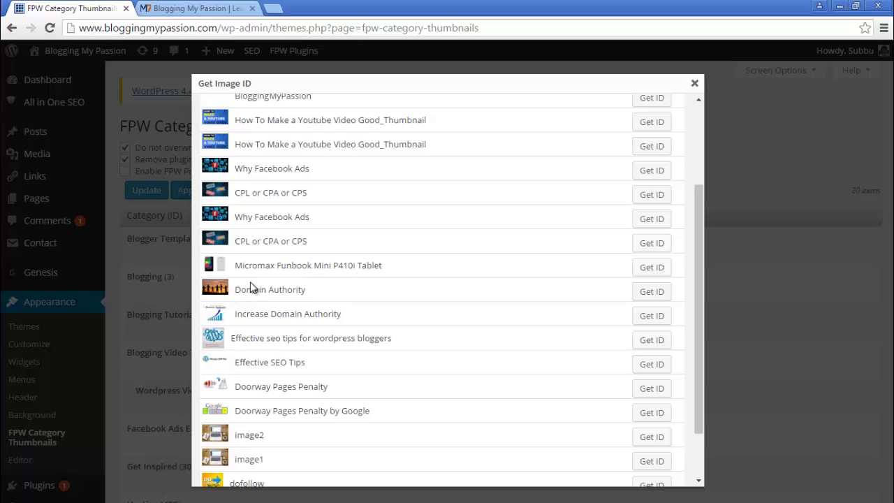
pyautogui.click(649, 295)
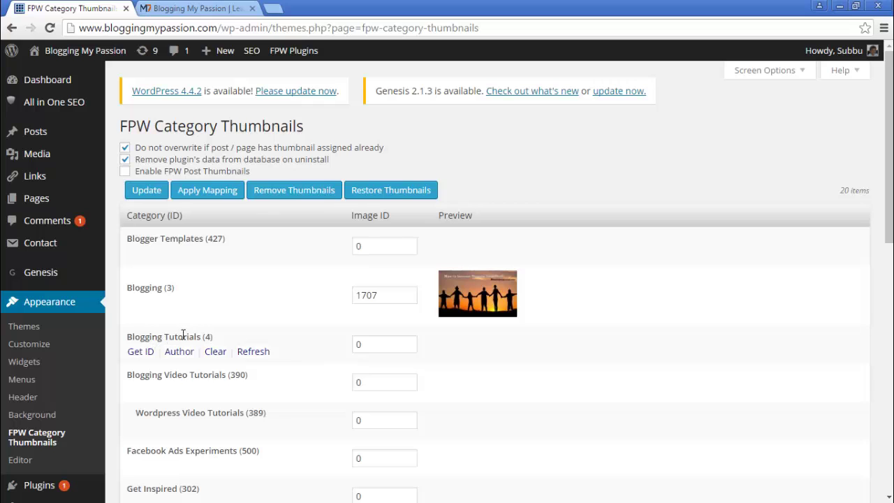
# Assign 'Effective seo tips for wordpress bloggers' (ID 1703) to Blogging Tutorials and save the mappings with Update.
pyautogui.click(138, 353)
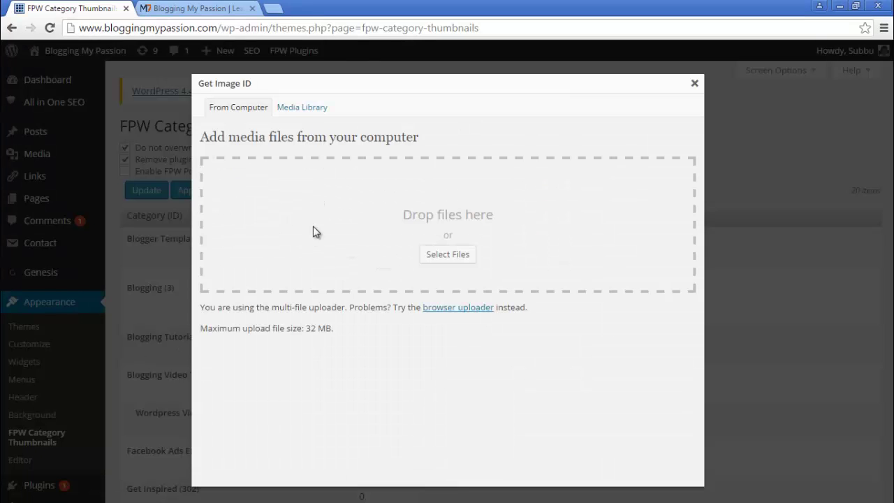
pyautogui.click(308, 112)
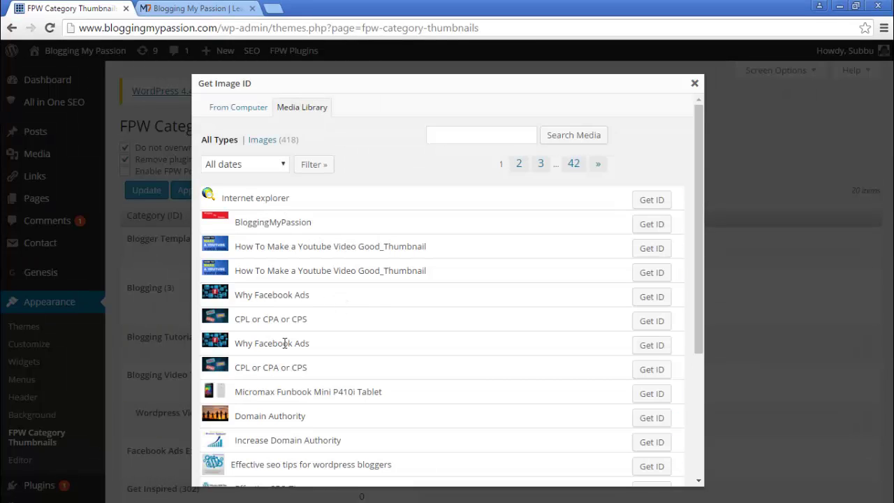
pyautogui.scroll(-3, 280, 342)
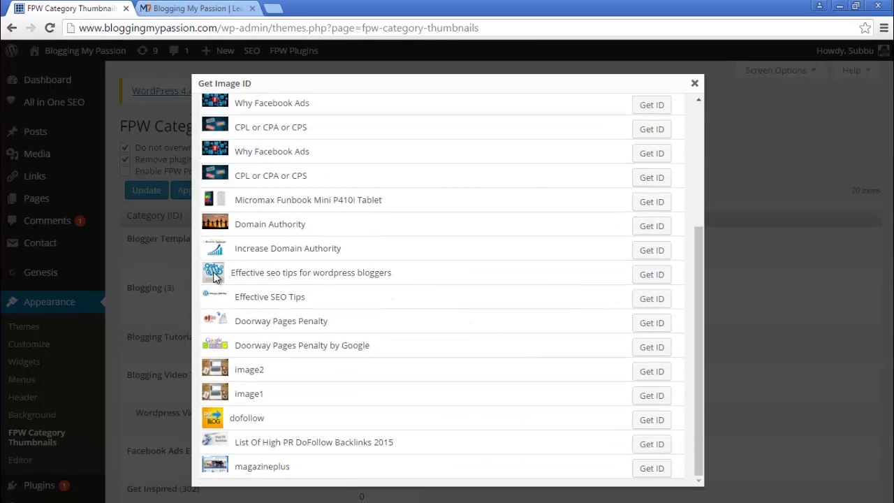
pyautogui.click(657, 275)
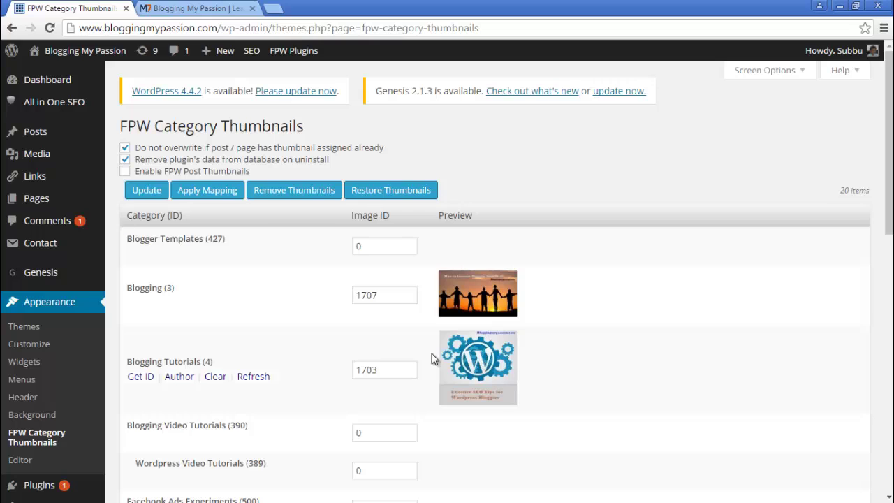
pyautogui.click(146, 194)
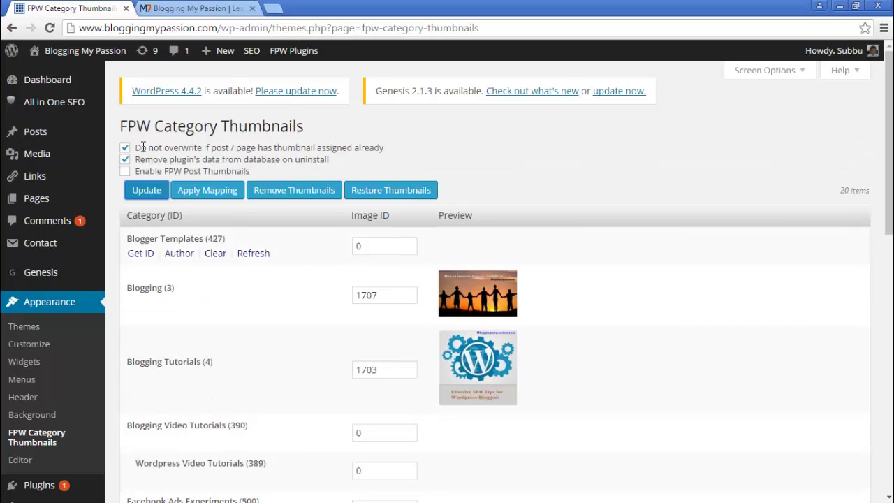
# Start a new post titled 'Blogging Category Thumbnail'.
pyautogui.moveTo(44, 136)
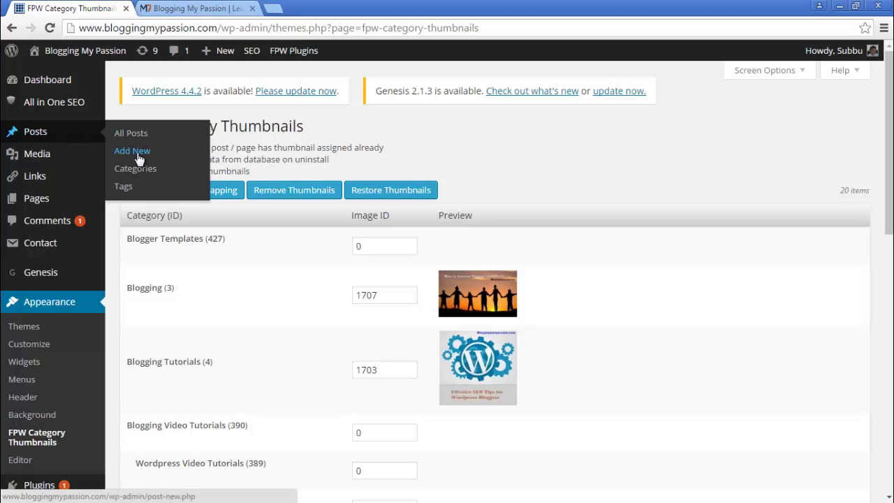
pyautogui.click(137, 153)
pyautogui.write('Blo')
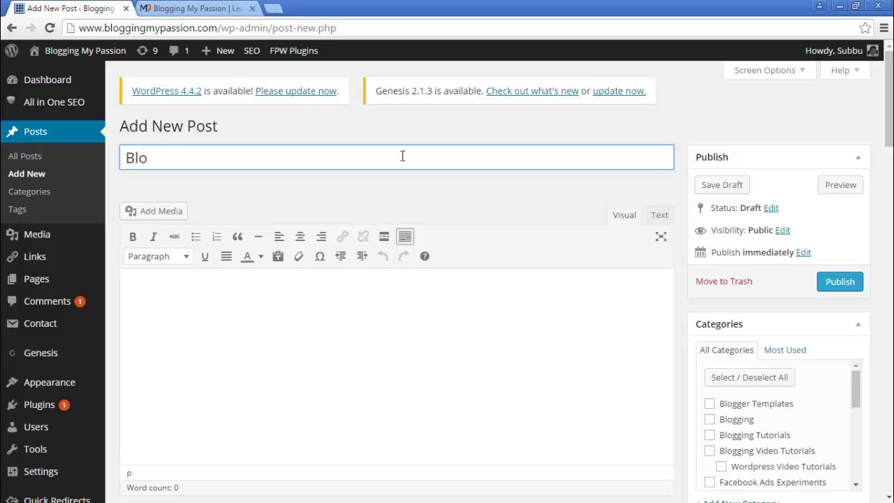
pyautogui.write('gging Category ')
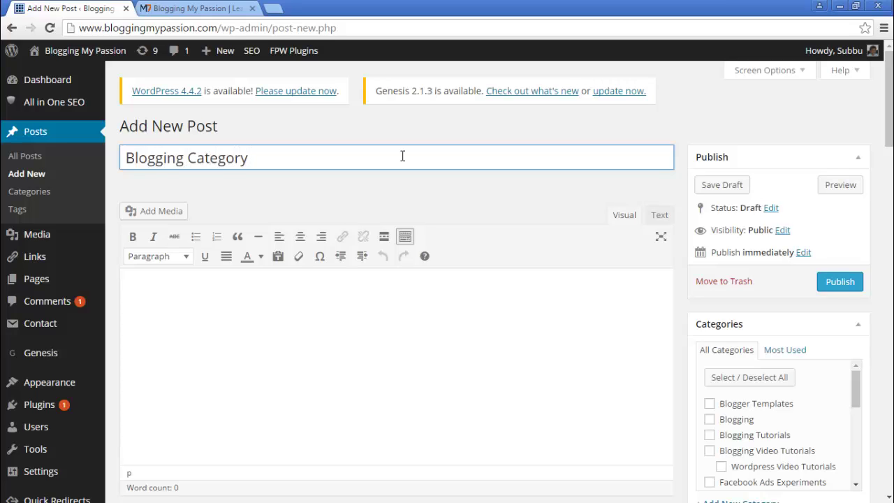
pyautogui.write('Thumbnail')
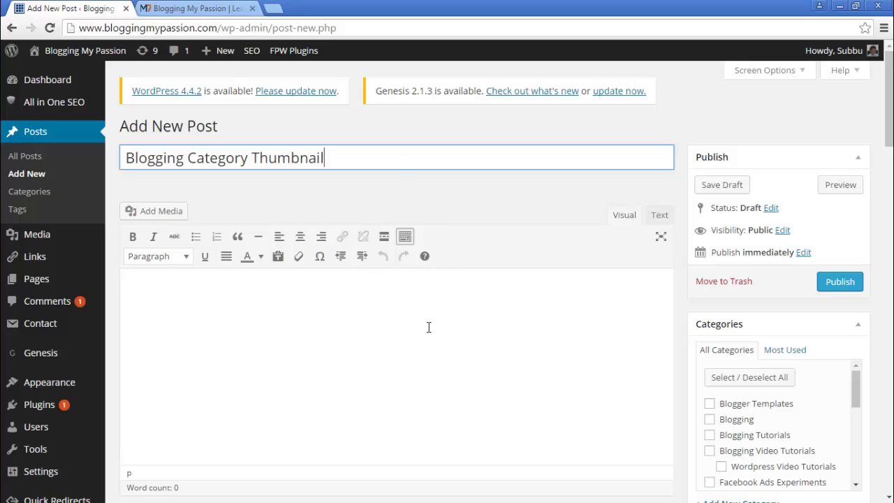
# Fill the body with two paragraphs of repeated 'This is test.' sentences by copying and pasting.
pyautogui.click(429, 327)
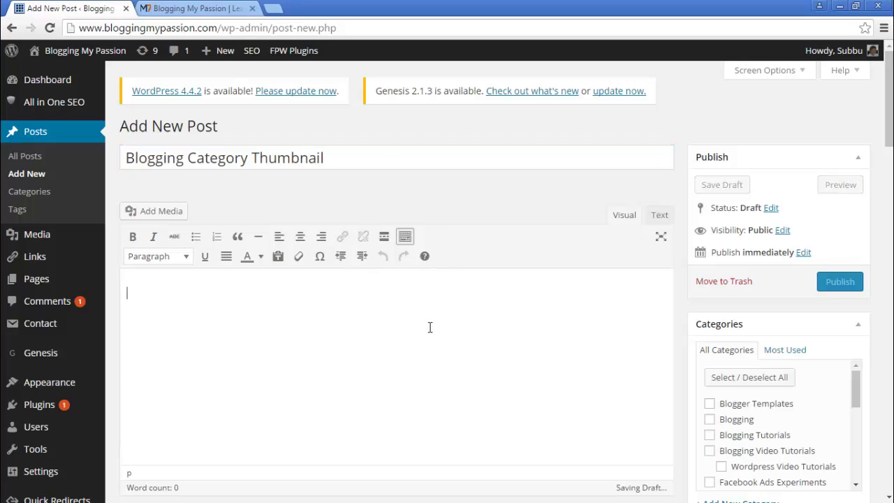
pyautogui.write('This i')
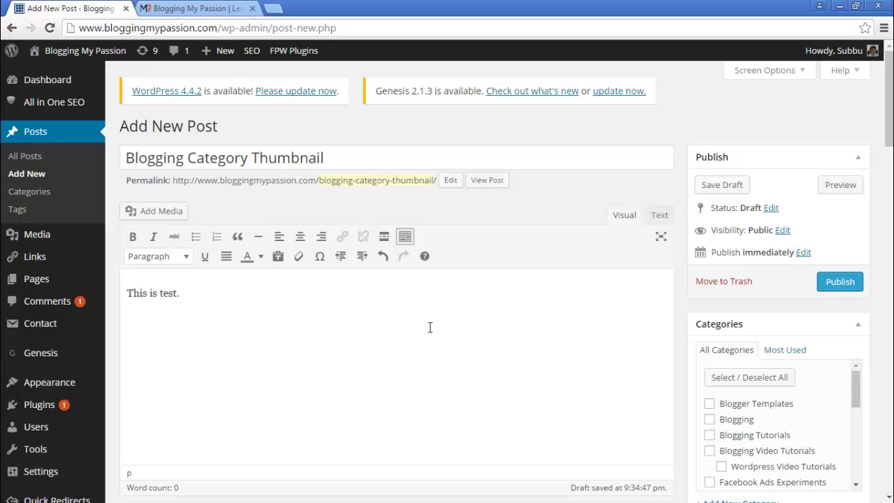
pyautogui.write('s test.')
pyautogui.hotkey('ctrl', 'a')
pyautogui.hotkey('ctrl', 'c')
pyautogui.press('Right')
pyautogui.hotkey('ctrl', 'v')
pyautogui.hotkey('ctrl', 'v')
pyautogui.hotkey('ctrl', 'v')
pyautogui.hotkey('ctrl', 'v')
pyautogui.hotkey('ctrl', 'v')
pyautogui.hotkey('ctrl', 'v')
pyautogui.hotkey('ctrl', 'v')
pyautogui.hotkey('ctrl', 'v')
pyautogui.hotkey('ctrl', 'v')
pyautogui.hotkey('ctrl', 'v')
pyautogui.hotkey('ctrl', 'v')
pyautogui.hotkey('ctrl', 'v')
pyautogui.hotkey('ctrl', 'v')
pyautogui.hotkey('ctrl', 'v')
pyautogui.hotkey('ctrl', 'v')
pyautogui.hotkey('ctrl', 'v')
pyautogui.hotkey('ctrl', 'v')
pyautogui.hotkey('ctrl', 'v')
pyautogui.hotkey('ctrl', 'v')
pyautogui.hotkey('ctrl', 'v')
pyautogui.hotkey('ctrl', 'v')
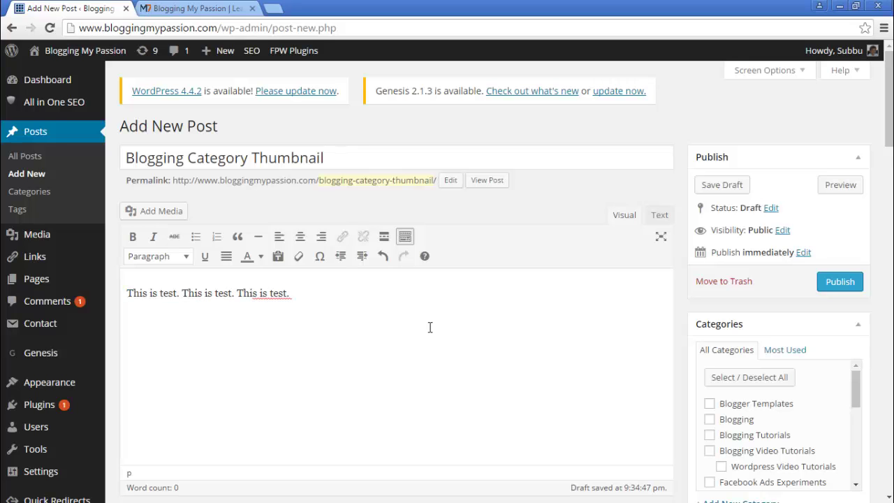
pyautogui.write('v')
pyautogui.hotkey('ctrl', 'v')
pyautogui.hotkey('ctrl', 'v')
pyautogui.hotkey('ctrl', 'v')
pyautogui.press('Return')
pyautogui.hotkey('ctrl', 'v')
pyautogui.hotkey('ctrl', 'v')
pyautogui.hotkey('ctrl', 'v')
pyautogui.hotkey('ctrl', 'v')
pyautogui.hotkey('ctrl', 'v')
pyautogui.hotkey('ctrl', 'v')
pyautogui.hotkey('ctrl', 'v')
pyautogui.hotkey('ctrl', 'v')
pyautogui.hotkey('ctrl', 'v')
pyautogui.hotkey('ctrl', 'v')
pyautogui.hotkey('ctrl', 'v')
pyautogui.hotkey('ctrl', 'v')
pyautogui.hotkey('ctrl', 'v')
pyautogui.hotkey('ctrl', 'v')
pyautogui.hotkey('ctrl', 'v')
pyautogui.hotkey('ctrl', 'v')
pyautogui.hotkey('ctrl', 'v')
pyautogui.hotkey('ctrl', 'v')
pyautogui.hotkey('ctrl', 'v')
pyautogui.hotkey('ctrl', 'v')
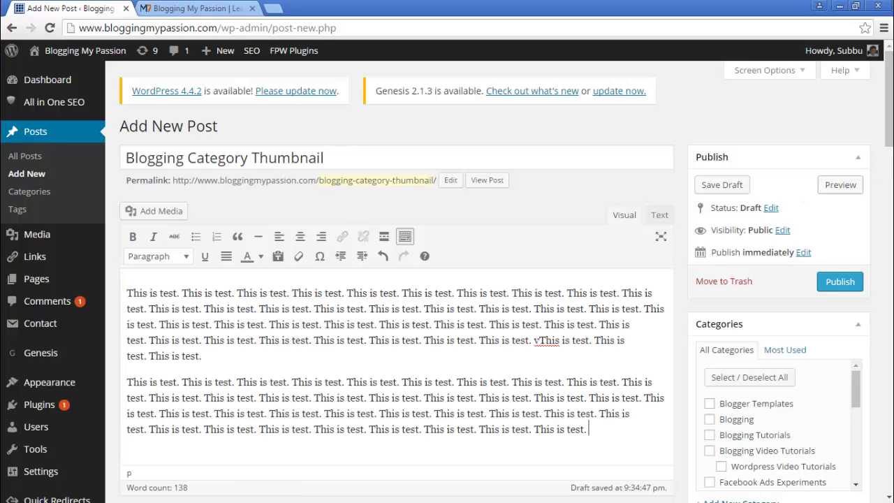
# File the post under the Blogging category.
pyautogui.scroll(-3, 890, 131)
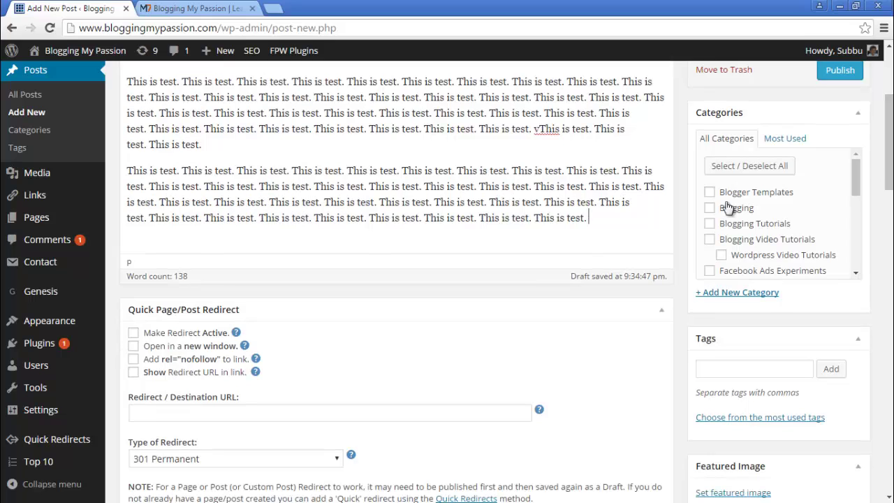
pyautogui.click(709, 208)
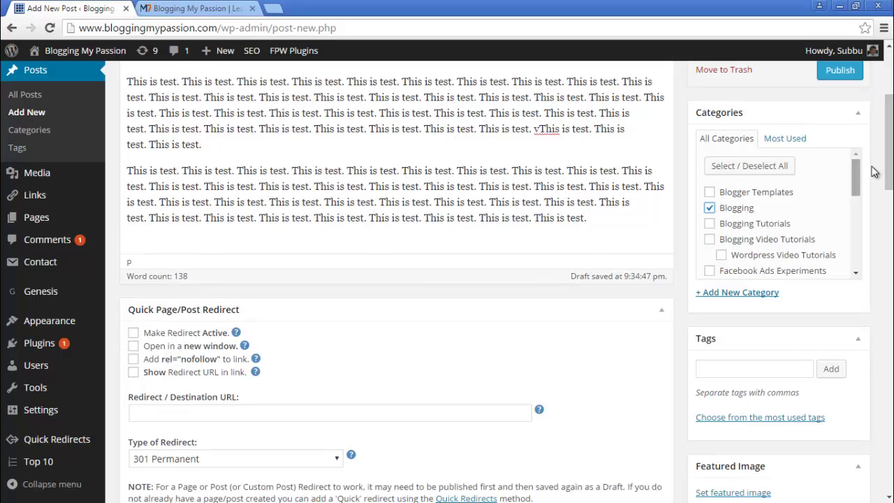
pyautogui.scroll(-5, 744, 167)
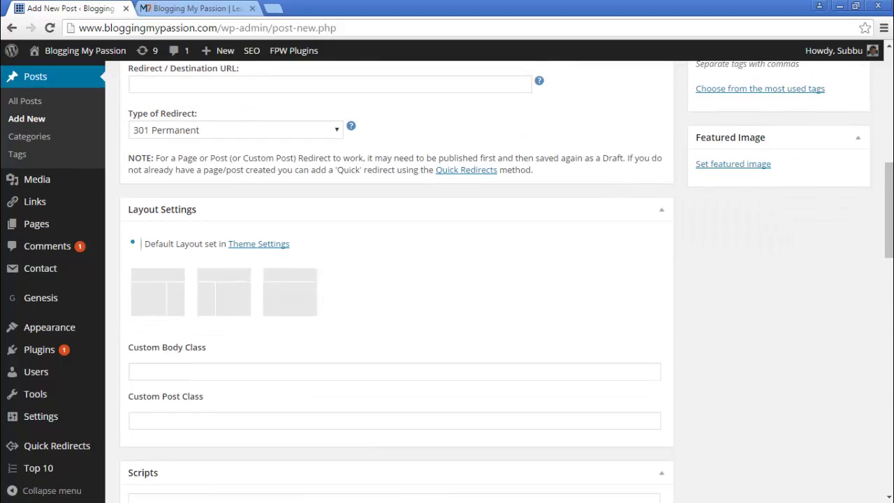
pyautogui.moveTo(889, 195); pyautogui.dragTo(889, 137)
pyautogui.scroll(3, 552, 239)
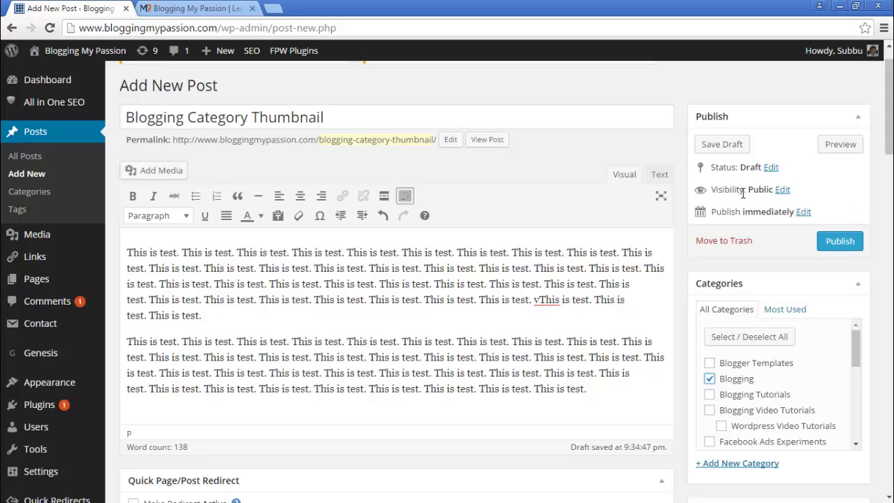
# Set the post's visibility to Private and publish it.
pyautogui.click(781, 190)
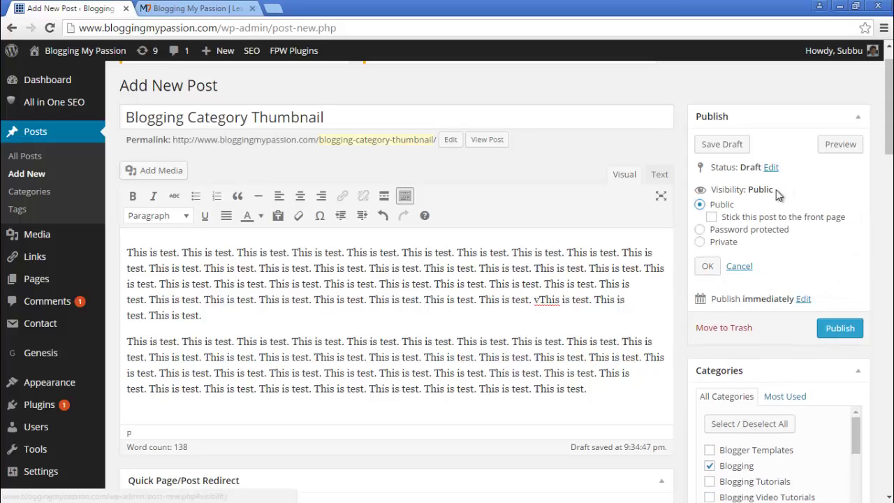
pyautogui.click(699, 242)
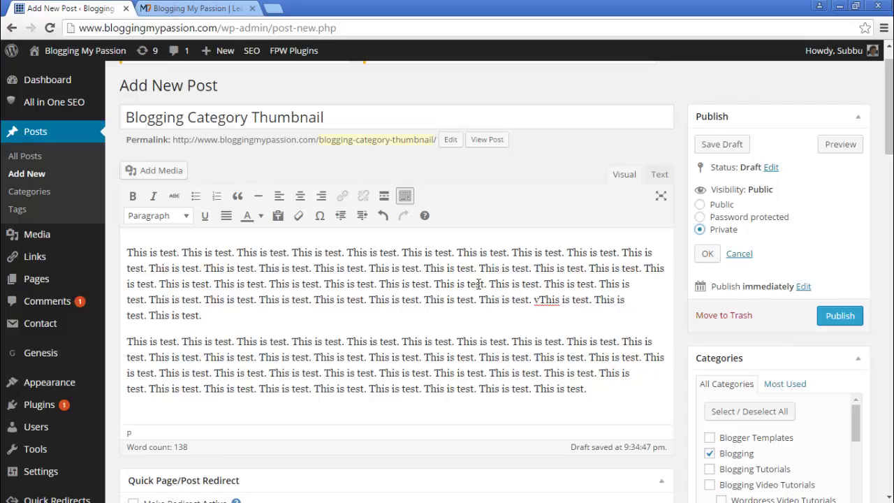
pyautogui.click(707, 254)
pyautogui.click(853, 248)
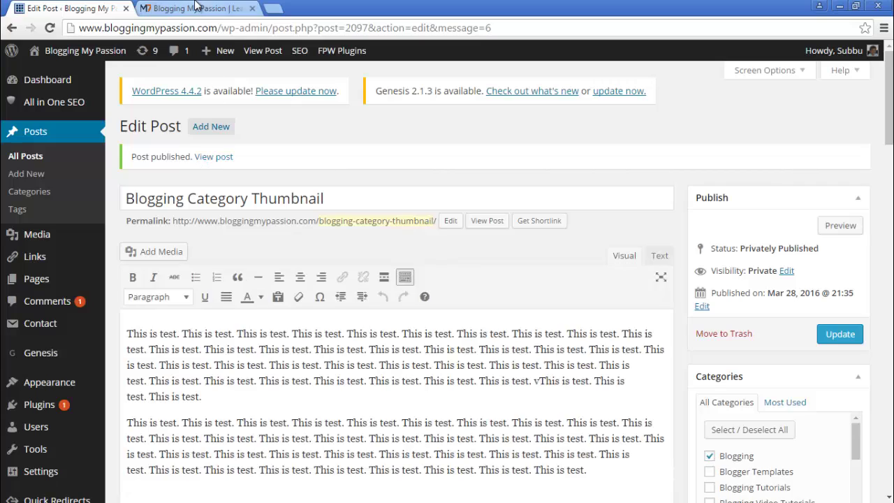
# Reload the blog homepage, find the private post's Blogging thumbnail, then return to the Edit Post tab.
pyautogui.click(197, 8)
pyautogui.scroll(9, 284, 198)
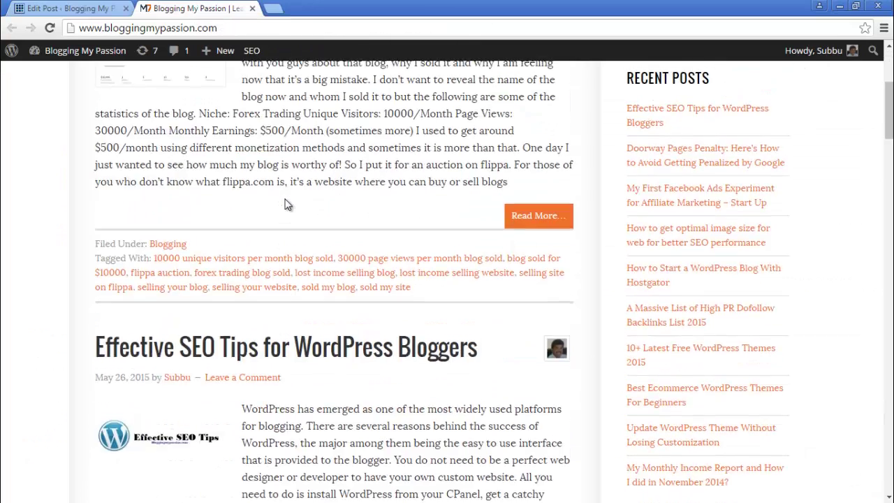
pyautogui.click(91, 135)
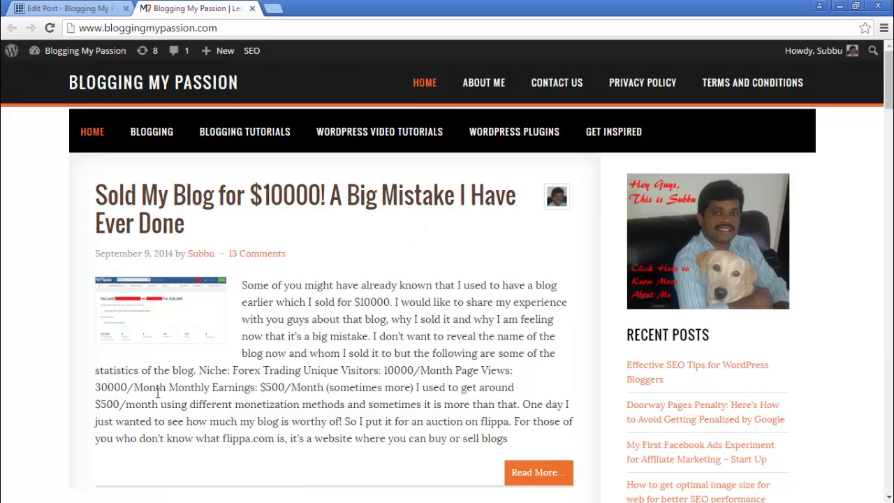
pyautogui.scroll(-3, 401, 195)
pyautogui.scroll(-2, 401, 194)
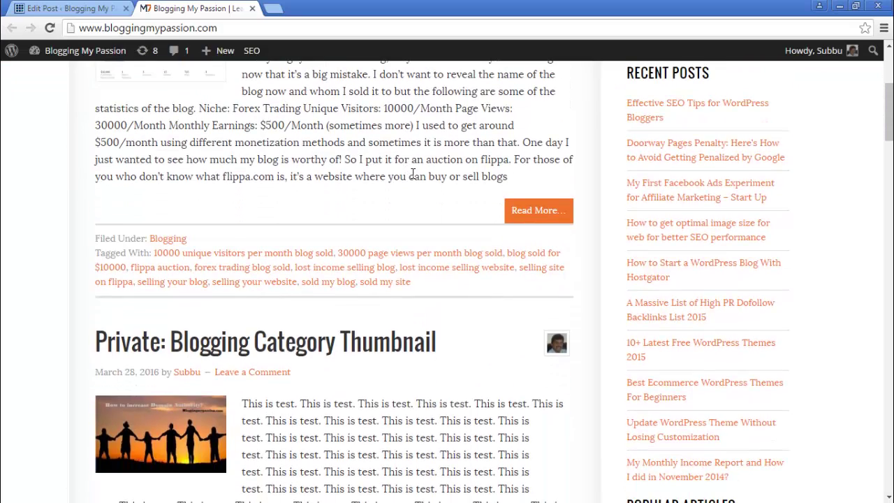
pyautogui.scroll(-2, 411, 175)
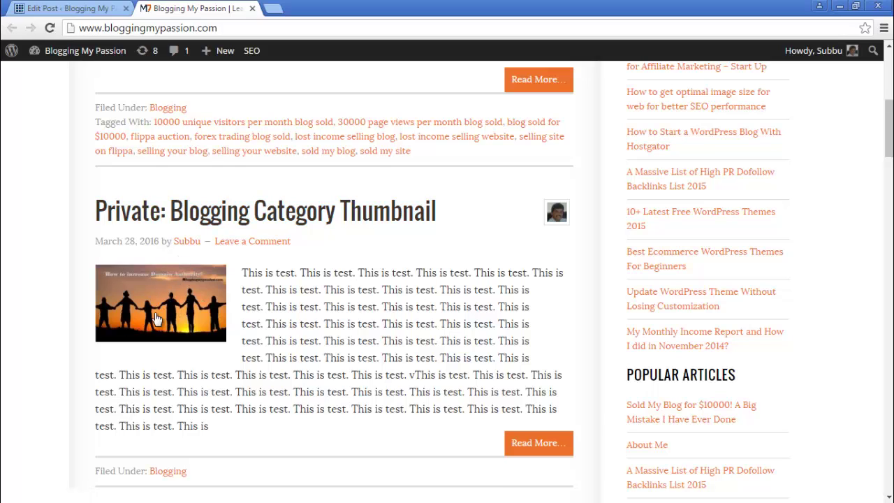
pyautogui.hotkey('ctrl', 'shift', 'Tab')
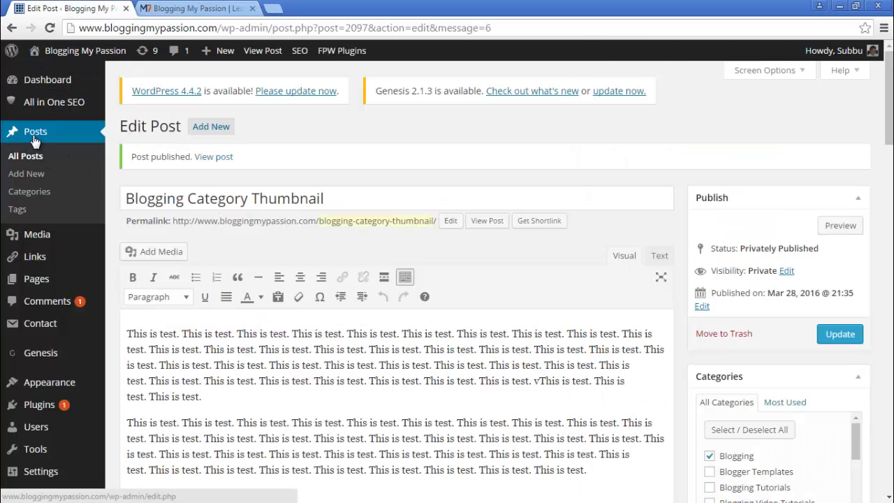
# Start another new post titled 'Blogging Tutorials Category Thumnail'.
pyautogui.click(28, 176)
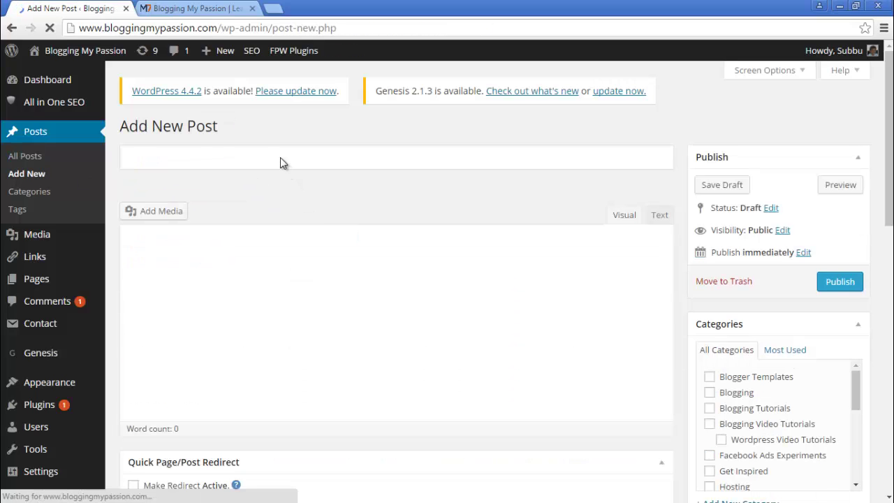
pyautogui.click(283, 157)
pyautogui.write('Blogging Tutorials Category Thumnail')
# Fill the body with two paragraphs of pasted 'This is test.' sentences.
pyautogui.click(231, 355)
pyautogui.write('This is test.')
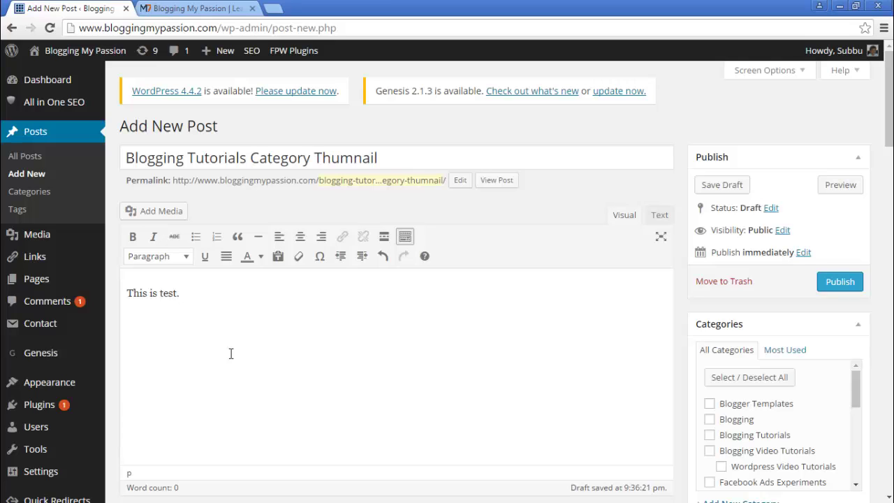
pyautogui.hotkey('ctrl', 'a')
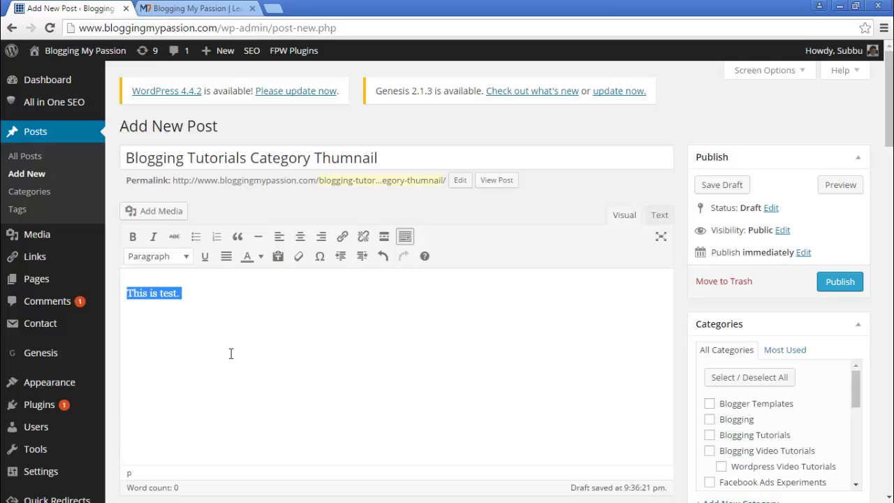
pyautogui.click(230, 354)
pyautogui.hotkey('ctrl', 'v')
pyautogui.hotkey('ctrl', 'v')
pyautogui.hotkey('ctrl', 'v')
pyautogui.hotkey('ctrl', 'v')
pyautogui.hotkey('ctrl', 'v')
pyautogui.hotkey('ctrl', 'v')
pyautogui.hotkey('ctrl', 'v')
pyautogui.hotkey('ctrl', 'v')
pyautogui.hotkey('ctrl', 'v')
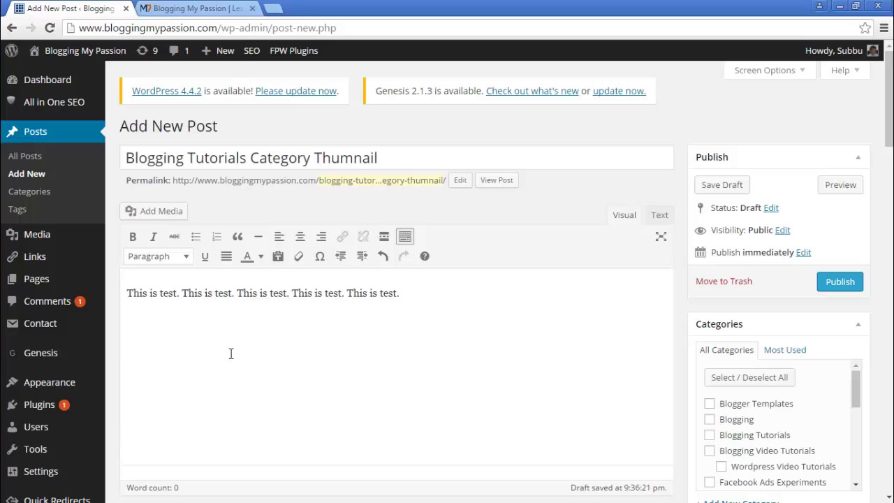
pyautogui.hotkey('ctrl', 'v')
pyautogui.hotkey('ctrl', 'v')
pyautogui.hotkey('ctrl', 'v')
pyautogui.hotkey('ctrl', 'v')
pyautogui.hotkey('ctrl', 'v')
pyautogui.hotkey('ctrl', 'v')
pyautogui.hotkey('ctrl', 'v')
pyautogui.hotkey('ctrl', 'v')
pyautogui.hotkey('ctrl', 'v')
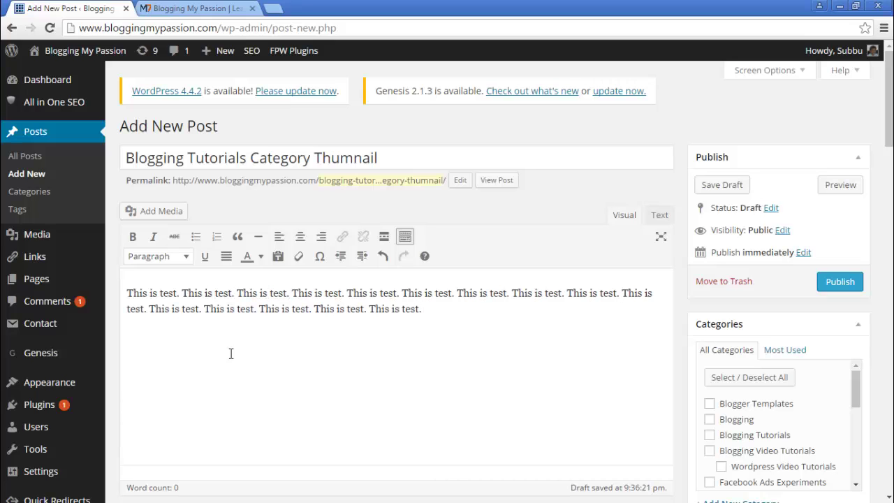
pyautogui.hotkey('ctrl', 'v')
pyautogui.hotkey('ctrl', 'v')
pyautogui.hotkey('ctrl', 'v')
pyautogui.hotkey('ctrl', 'v')
pyautogui.hotkey('ctrl', 'v')
pyautogui.hotkey('ctrl', 'v')
pyautogui.hotkey('ctrl', 'v')
pyautogui.hotkey('ctrl', 'v')
pyautogui.hotkey('ctrl', 'v')
pyautogui.hotkey('ctrl', 'v')
pyautogui.hotkey('ctrl', 'v')
pyautogui.hotkey('ctrl', 'v')
pyautogui.hotkey('ctrl', 'v')
pyautogui.hotkey('ctrl', 'v')
pyautogui.hotkey('ctrl', 'v')
pyautogui.hotkey('ctrl', 'v')
pyautogui.hotkey('ctrl', 'v')
pyautogui.hotkey('ctrl', 'v')
pyautogui.hotkey('ctrl', 'v')
pyautogui.hotkey('ctrl', 'v')
pyautogui.hotkey('ctrl', 'v')
pyautogui.hotkey('ctrl', 'v')
pyautogui.hotkey('ctrl', 'v')
pyautogui.hotkey('ctrl', 'v')
pyautogui.hotkey('ctrl', 'v')
pyautogui.hotkey('ctrl', 'v')
pyautogui.hotkey('ctrl', 'v')
pyautogui.hotkey('ctrl', 'v')
pyautogui.hotkey('ctrl', 'v')
pyautogui.press('Return')
pyautogui.hotkey('ctrl', 'v')
pyautogui.hotkey('ctrl', 'v')
pyautogui.hotkey('ctrl', 'v')
pyautogui.hotkey('ctrl', 'v')
pyautogui.hotkey('ctrl', 'v')
pyautogui.hotkey('ctrl', 'v')
pyautogui.hotkey('ctrl', 'v')
pyautogui.hotkey('ctrl', 'v')
pyautogui.hotkey('ctrl', 'v')
pyautogui.hotkey('ctrl', 'v')
pyautogui.hotkey('ctrl', 'v')
pyautogui.hotkey('ctrl', 'v')
pyautogui.hotkey('ctrl', 'v')
pyautogui.hotkey('ctrl', 'v')
pyautogui.hotkey('ctrl', 'v')
pyautogui.hotkey('ctrl', 'v')
pyautogui.hotkey('ctrl', 'v')
pyautogui.hotkey('ctrl', 'v')
pyautogui.hotkey('ctrl', 'v')
pyautogui.hotkey('ctrl', 'v')
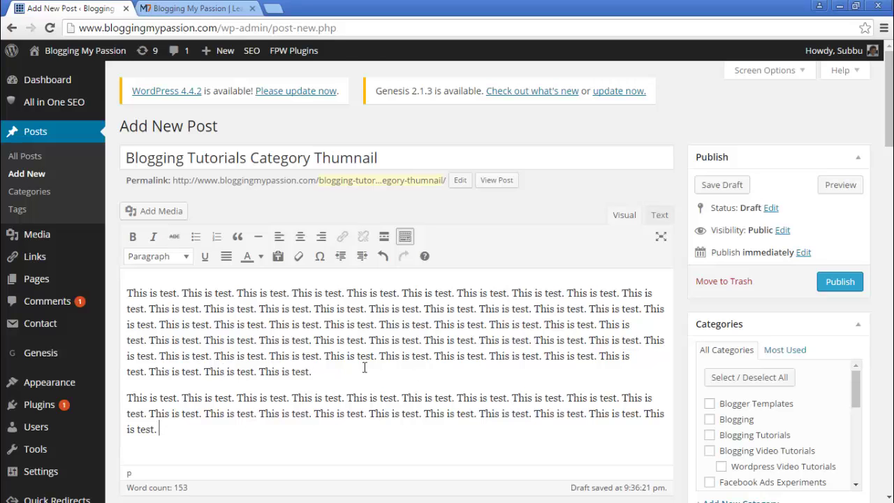
pyautogui.hotkey('ctrl', 'v')
pyautogui.hotkey('ctrl', 'v')
pyautogui.hotkey('ctrl', 'v')
pyautogui.hotkey('ctrl', 'v')
pyautogui.hotkey('ctrl', 'v')
pyautogui.hotkey('ctrl', 'v')
pyautogui.hotkey('ctrl', 'v')
pyautogui.hotkey('ctrl', 'v')
pyautogui.hotkey('ctrl', 'v')
pyautogui.hotkey('ctrl', 'v')
pyautogui.hotkey('ctrl', 'v')
pyautogui.hotkey('ctrl', 'v')
pyautogui.hotkey('ctrl', 'v')
pyautogui.hotkey('ctrl', 'v')
pyautogui.hotkey('ctrl', 'v')
pyautogui.hotkey('ctrl', 'v')
pyautogui.hotkey('ctrl', 'v')
pyautogui.hotkey('ctrl', 'v')
pyautogui.hotkey('ctrl', 'v')
pyautogui.hotkey('ctrl', 'v')
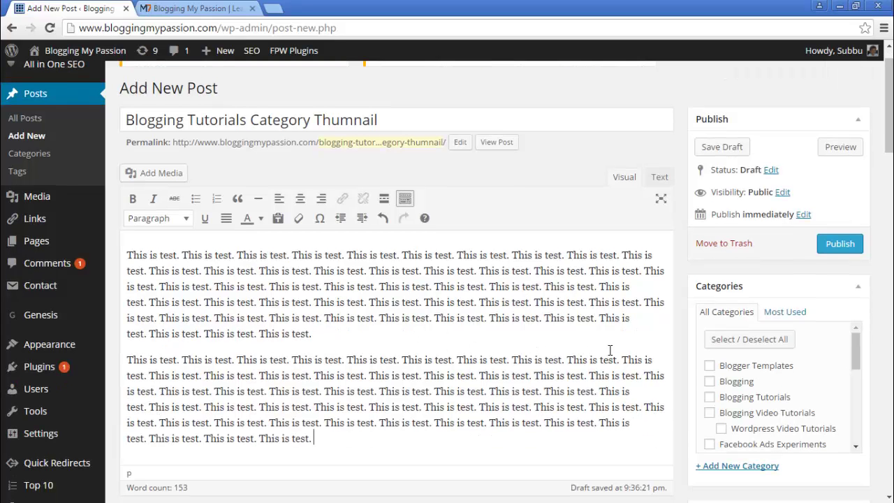
pyautogui.hotkey('ctrl', 'v')
pyautogui.hotkey('ctrl', 'v')
pyautogui.hotkey('ctrl', 'v')
pyautogui.hotkey('ctrl', 'v')
pyautogui.hotkey('ctrl', 'v')
pyautogui.hotkey('ctrl', 'v')
pyautogui.hotkey('ctrl', 'v')
pyautogui.hotkey('ctrl', 'v')
pyautogui.hotkey('ctrl', 'v')
pyautogui.hotkey('ctrl', 'v')
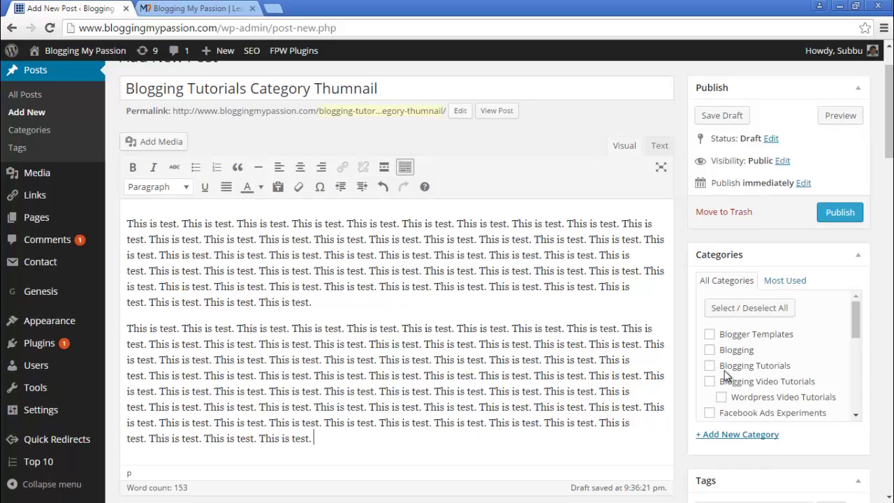
pyautogui.hotkey('ctrl', 'v')
pyautogui.hotkey('ctrl', 'v')
pyautogui.hotkey('ctrl', 'v')
pyautogui.hotkey('ctrl', 'v')
pyautogui.hotkey('ctrl', 'v')
pyautogui.hotkey('ctrl', 'v')
pyautogui.hotkey('ctrl', 'v')
pyautogui.hotkey('ctrl', 'v')
pyautogui.hotkey('ctrl', 'v')
pyautogui.hotkey('ctrl', 'v')
pyautogui.hotkey('ctrl', 'v')
pyautogui.hotkey('ctrl', 'v')
pyautogui.hotkey('ctrl', 'v')
pyautogui.hotkey('ctrl', 'v')
pyautogui.hotkey('ctrl', 'v')
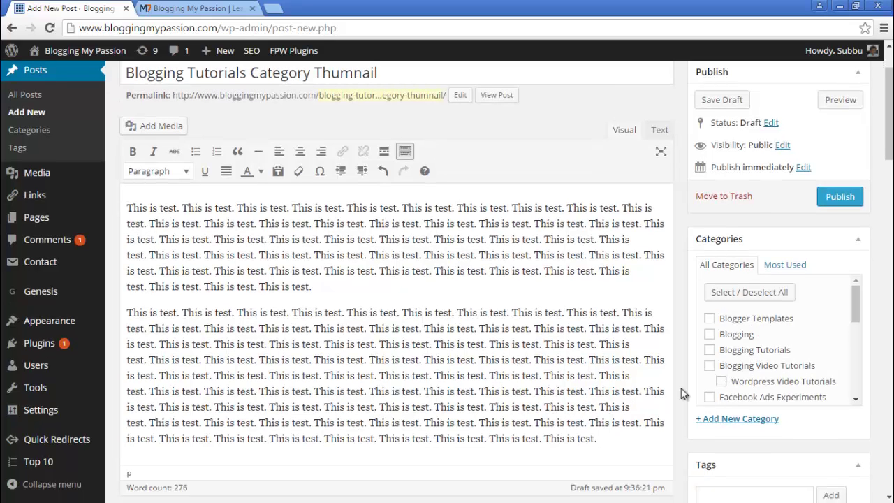
# Publish the post privately under the Blogging Tutorials category, then return to the homepage tab.
pyautogui.click(709, 351)
pyautogui.scroll(2, 810, 314)
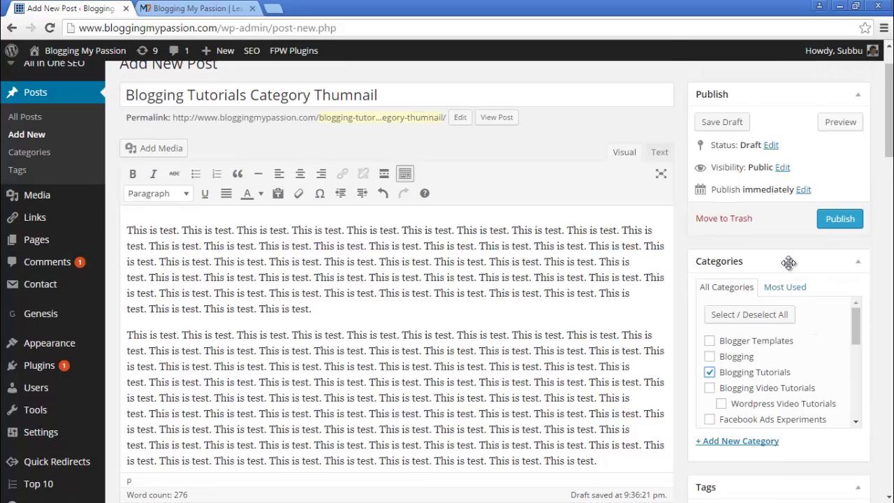
pyautogui.click(783, 211)
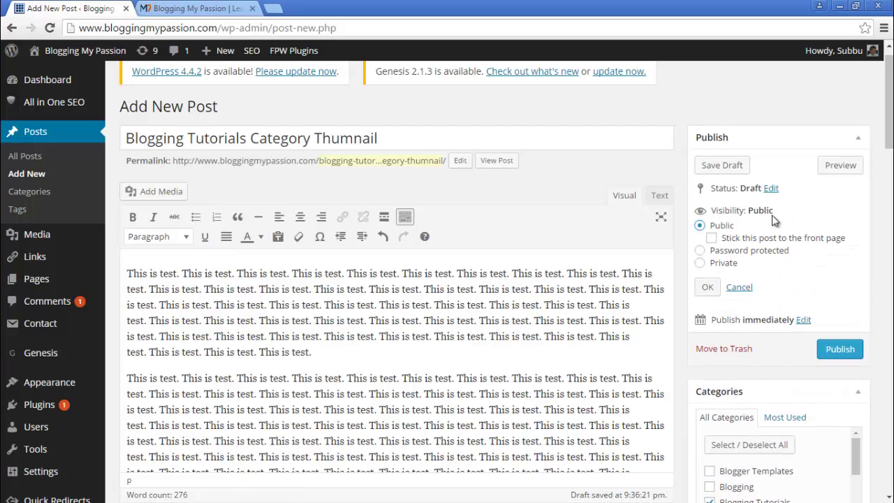
pyautogui.click(699, 264)
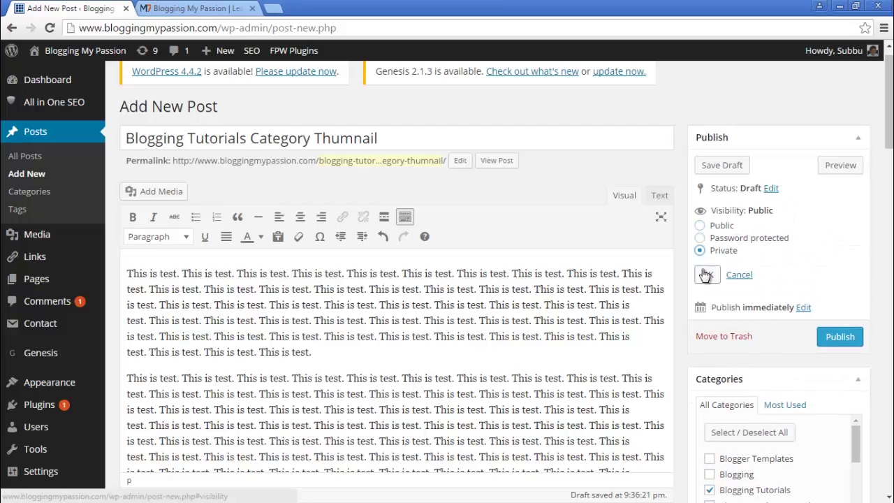
pyautogui.click(708, 275)
pyautogui.click(842, 263)
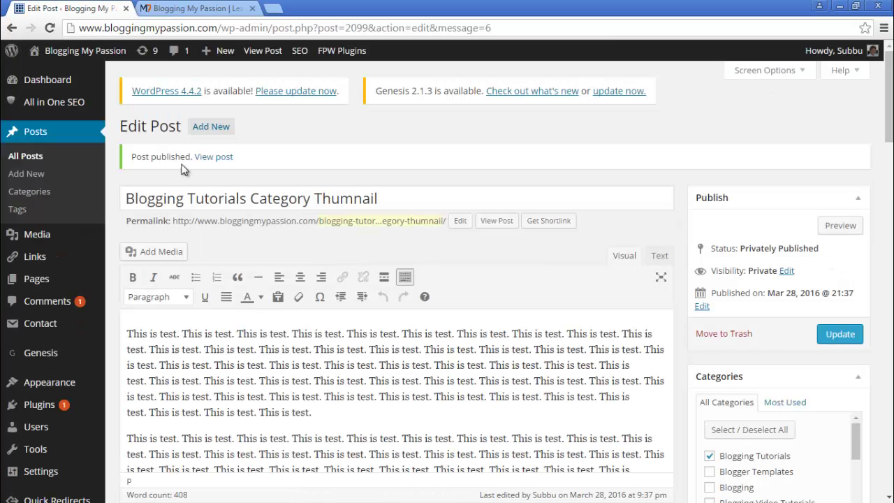
pyautogui.click(210, 6)
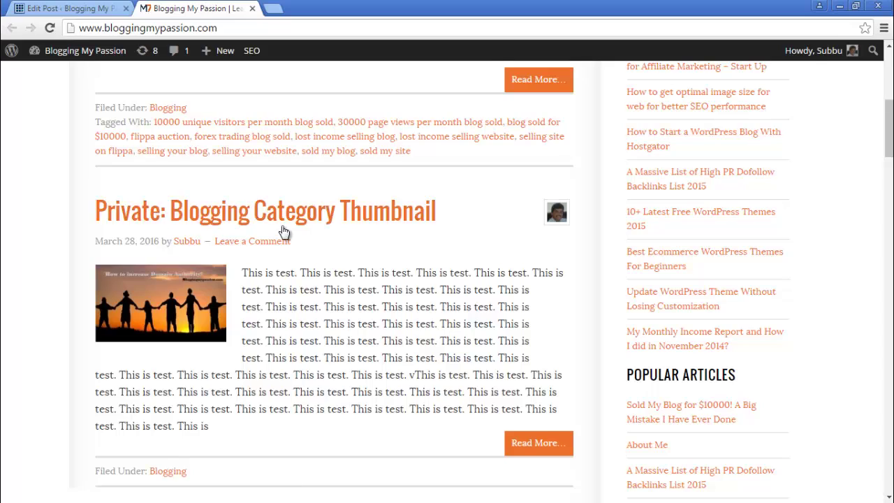
# Reload the homepage and find the private Blogging Tutorials post with its SEO-tips thumbnail.
pyautogui.scroll(10, 285, 233)
pyautogui.click(93, 137)
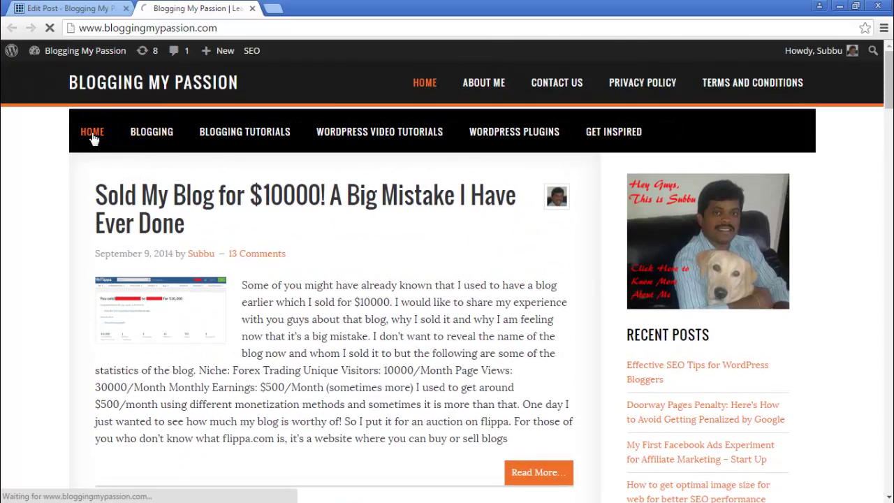
pyautogui.scroll(-7, 370, 280)
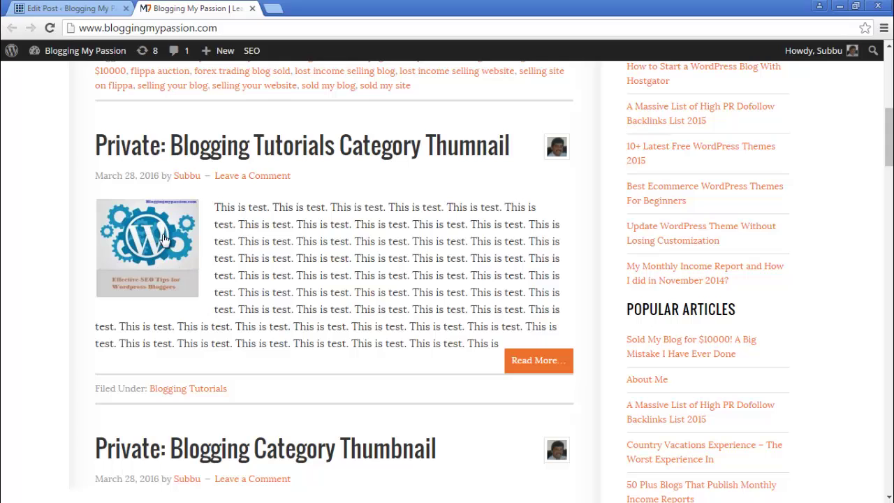
pyautogui.scroll(-3, 251, 258)
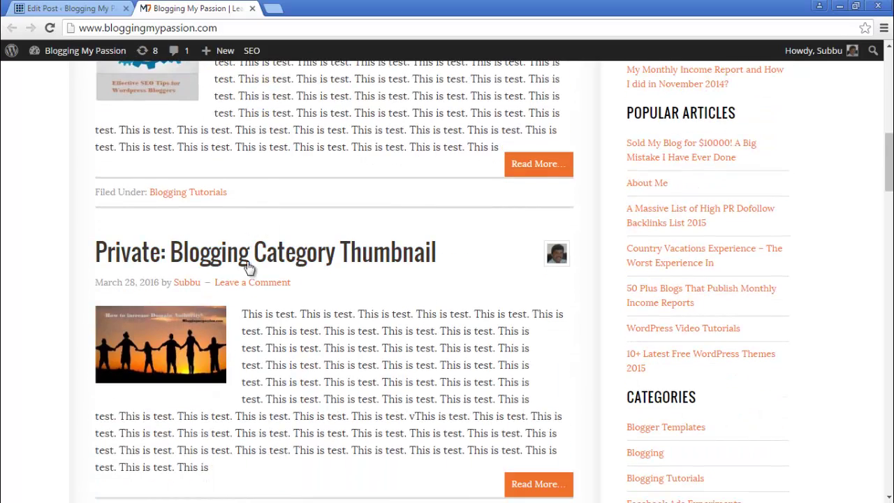
pyautogui.scroll(2, 199, 234)
pyautogui.scroll(1, 185, 124)
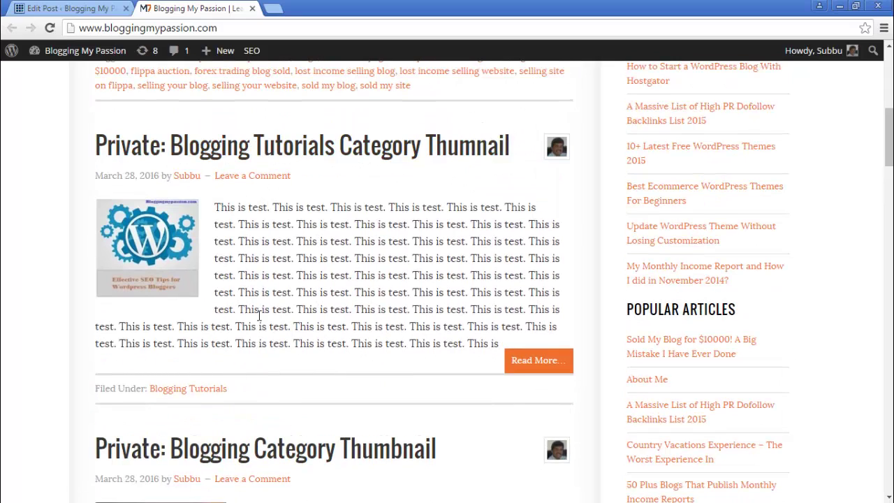